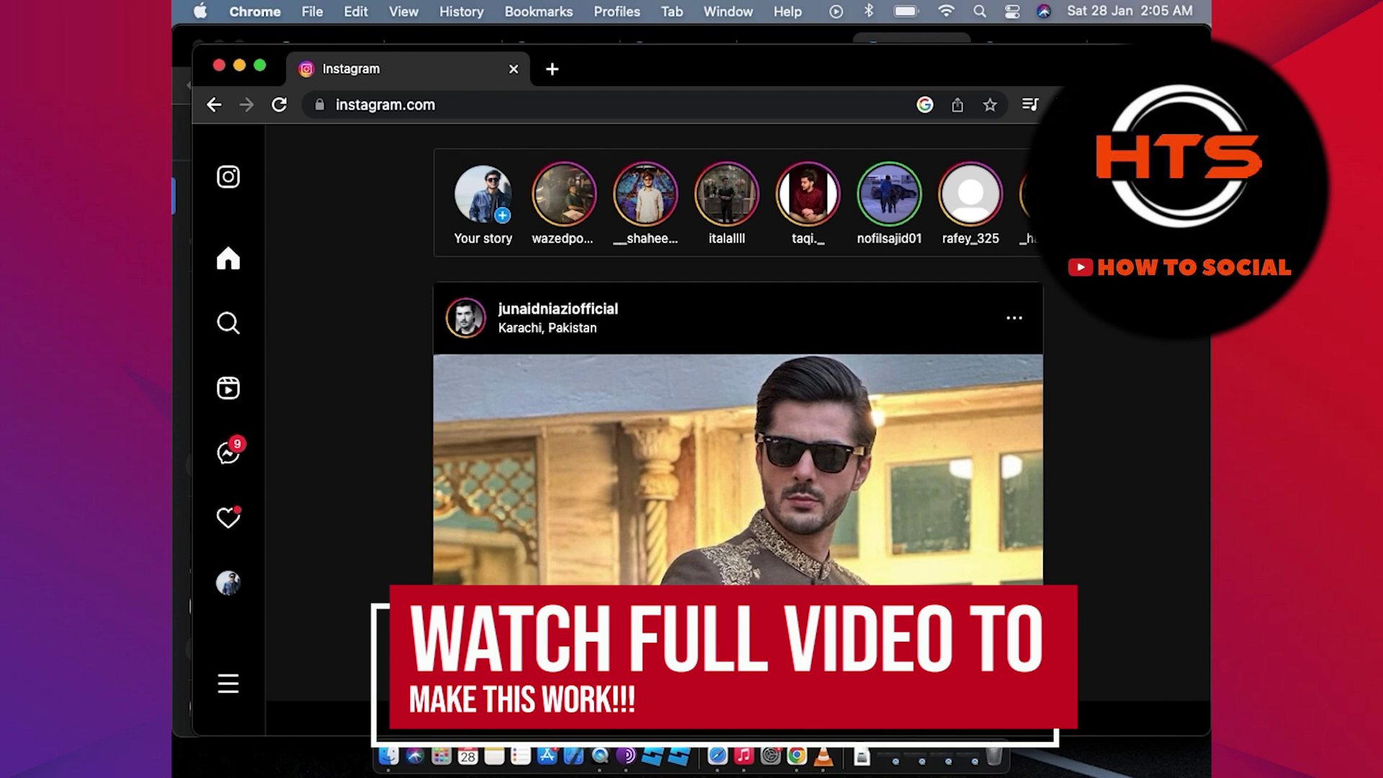
Step: Open Chrome Developer Tools from More Tools, beside the Instagram feed
{"action": "left_click", "coordinate": [1189, 105]}
{"action": "mouse_move", "coordinate": [905, 443]}
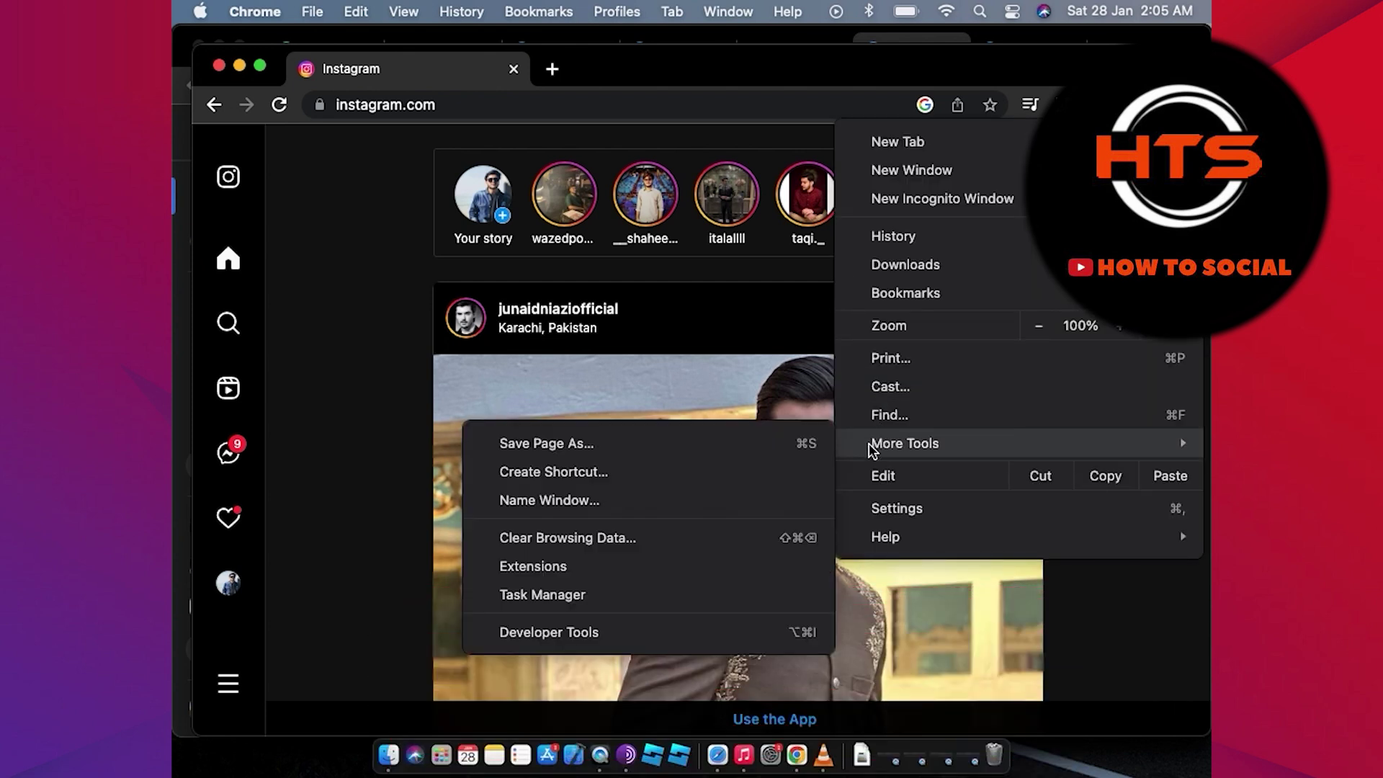
{"action": "left_click", "coordinate": [691, 630]}
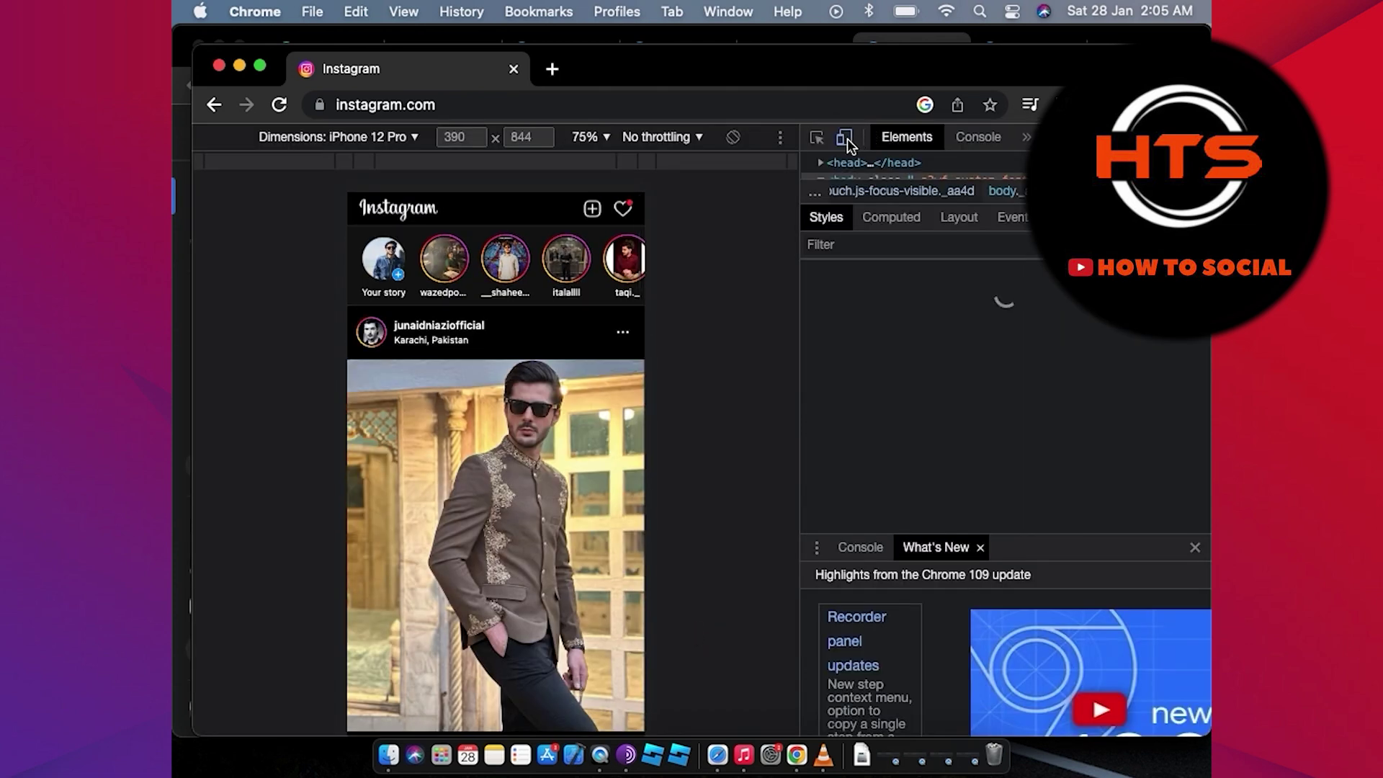
Step: Turn on device emulation with iPhone 12 Pro dimensions and set the preview zoom to 75%
{"action": "left_click", "coordinate": [845, 139]}
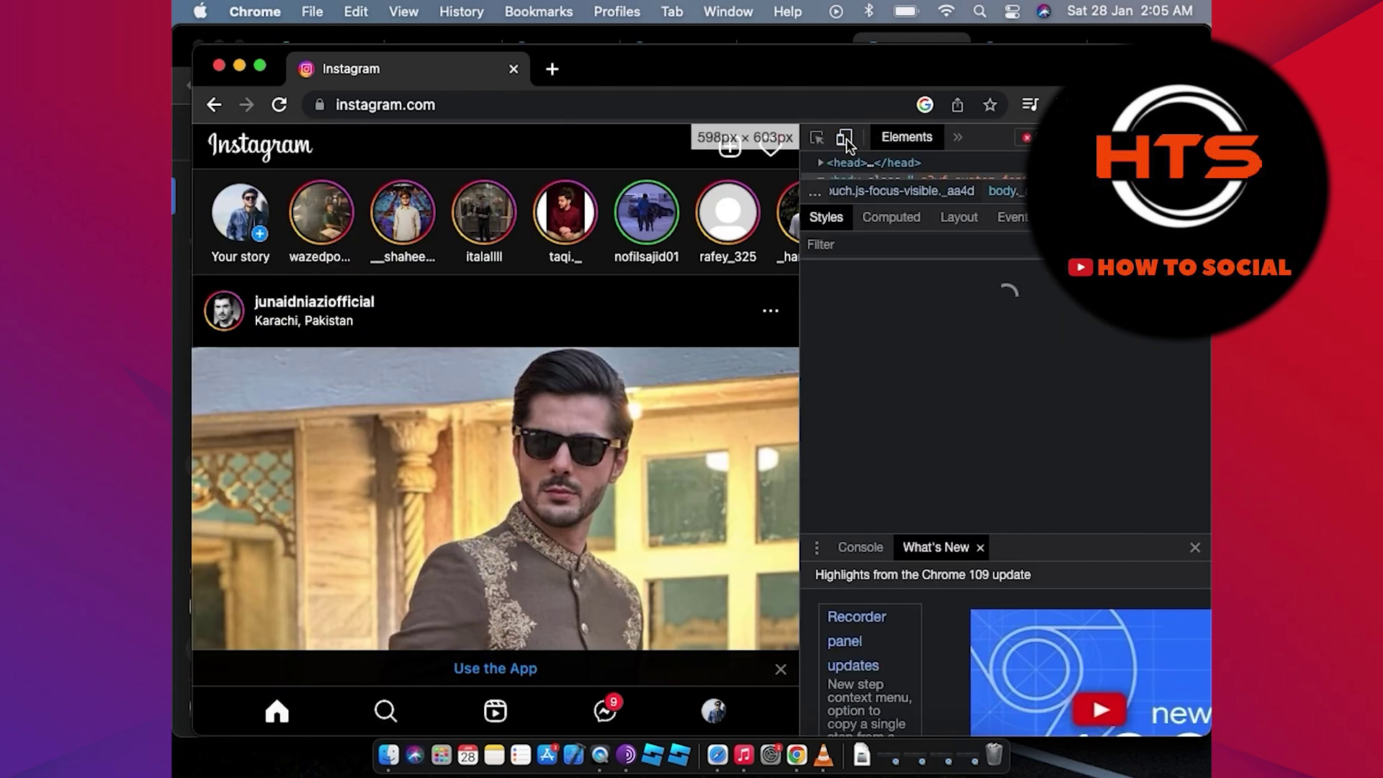
{"action": "left_click", "coordinate": [845, 138]}
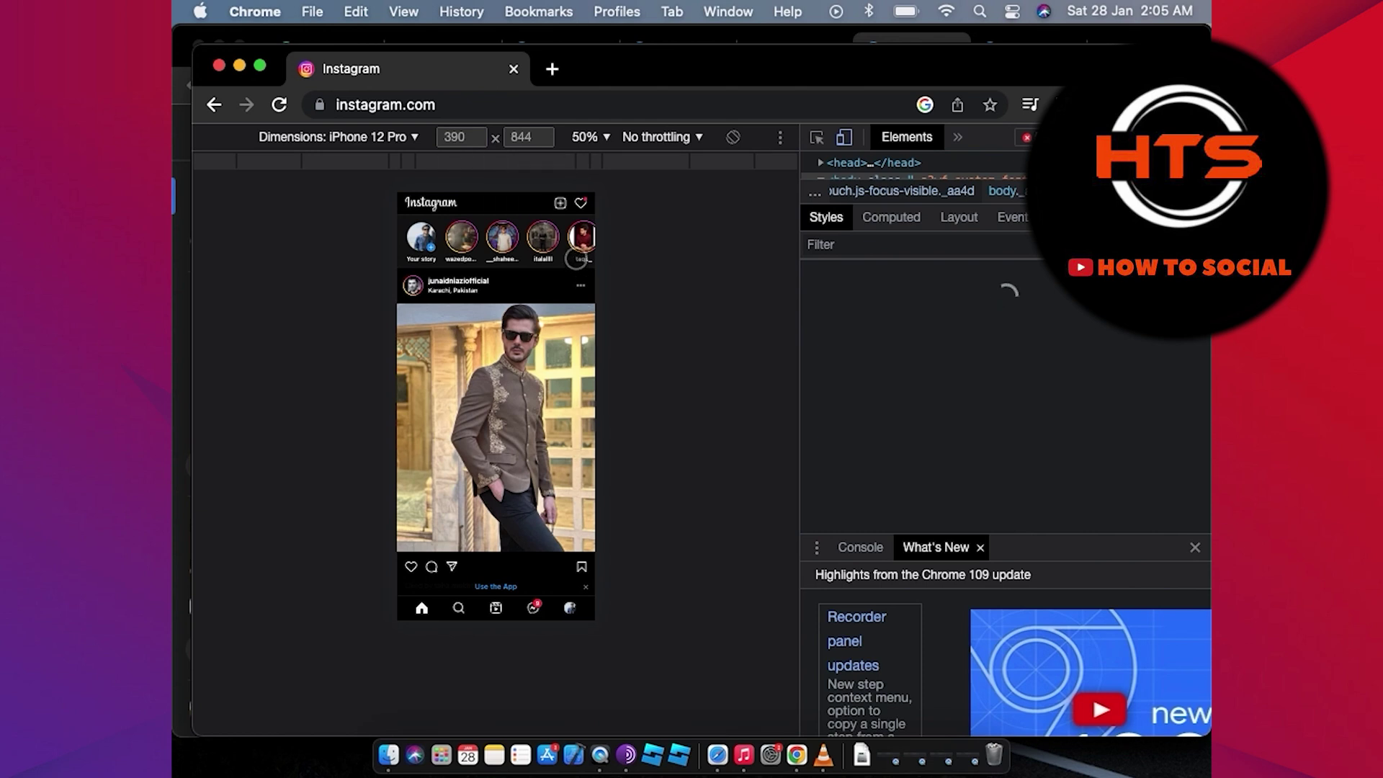
{"action": "left_click", "coordinate": [605, 143]}
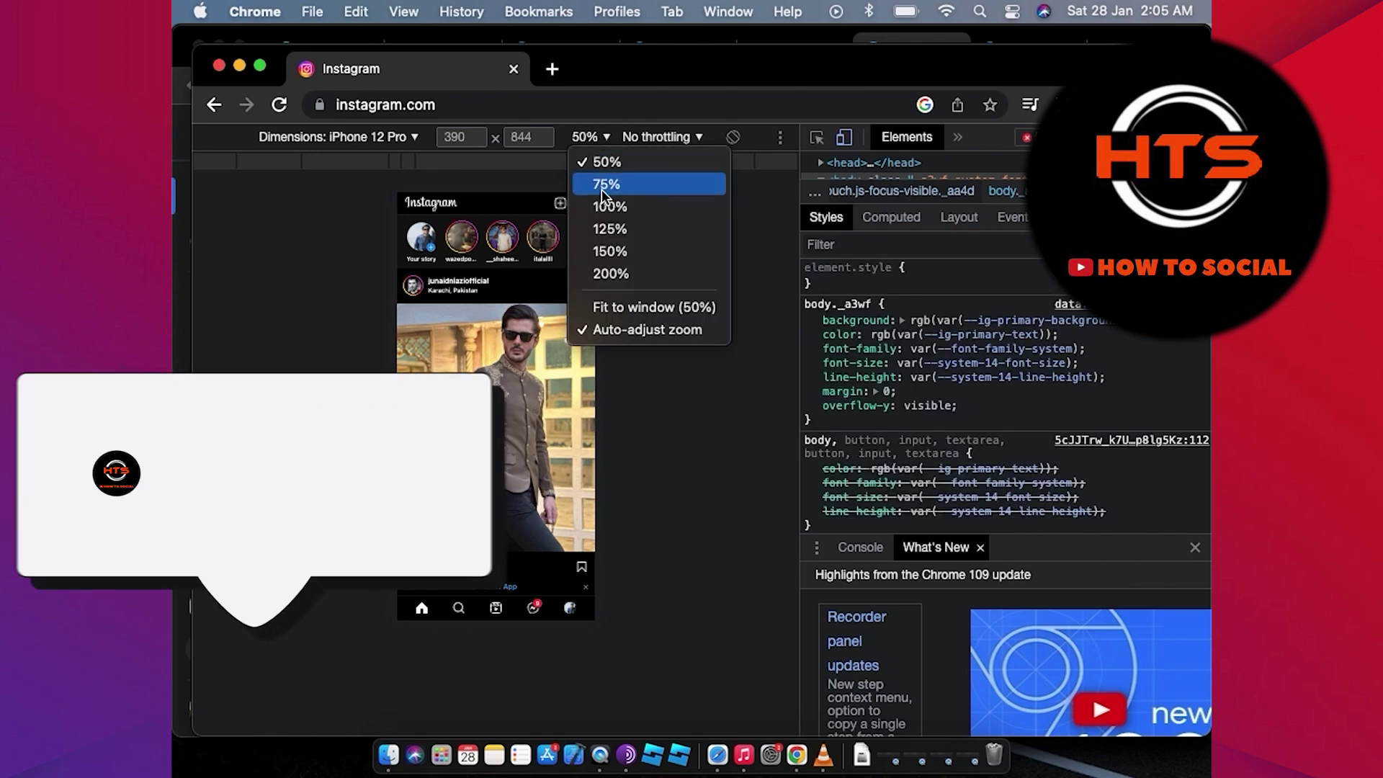
{"action": "left_click", "coordinate": [601, 190]}
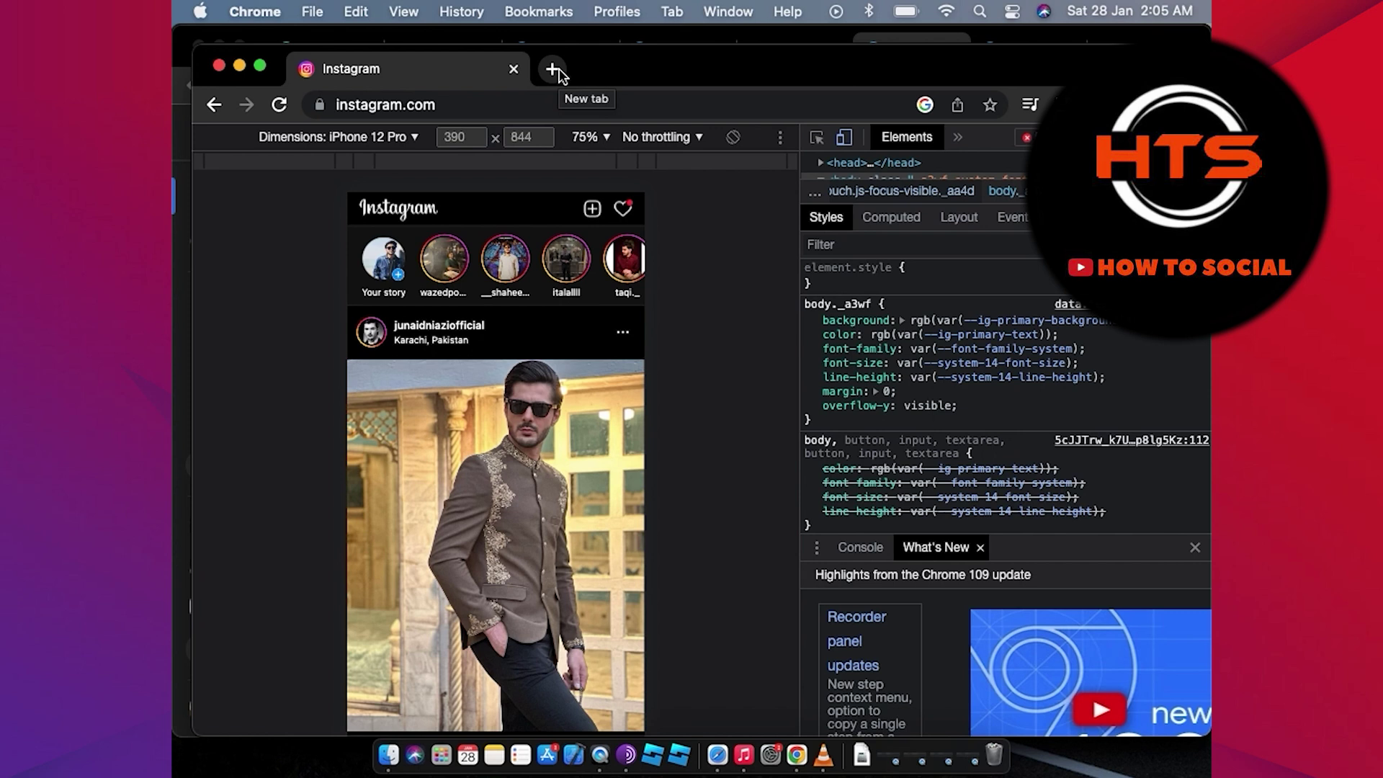
{"action": "left_click", "coordinate": [399, 278]}
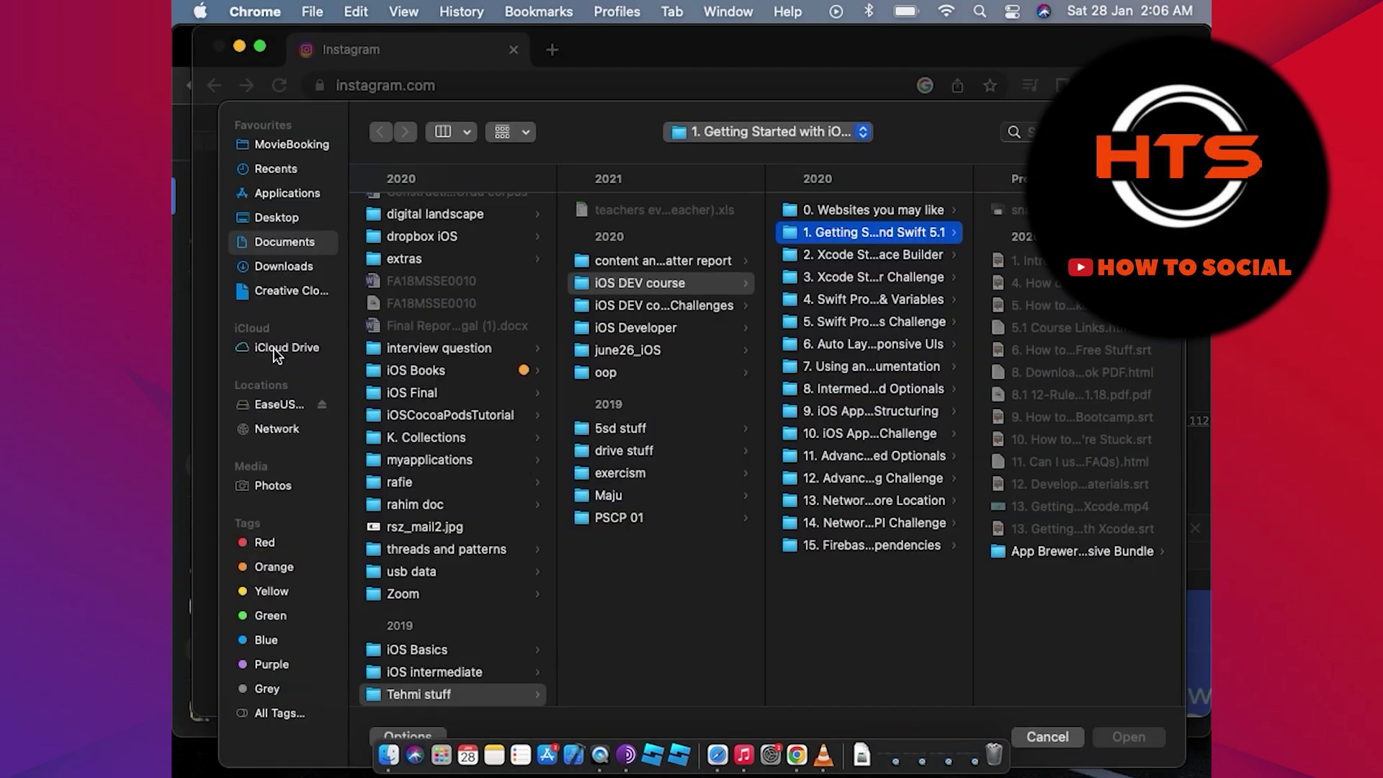
{"action": "left_click", "coordinate": [278, 220]}
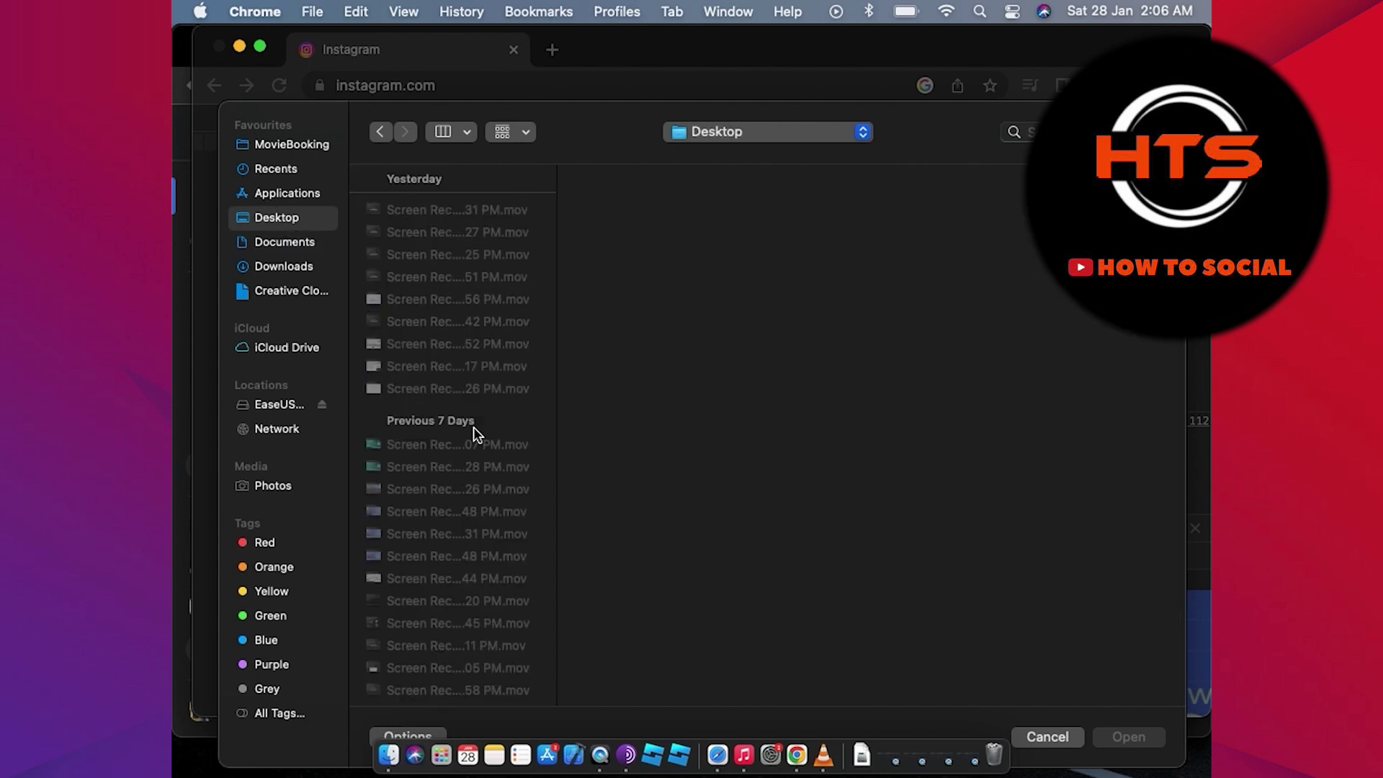
{"action": "scroll", "coordinate": [474, 472], "scroll_direction": "down", "scroll_amount": 5}
{"action": "scroll", "coordinate": [473, 471], "scroll_direction": "down", "scroll_amount": 5}
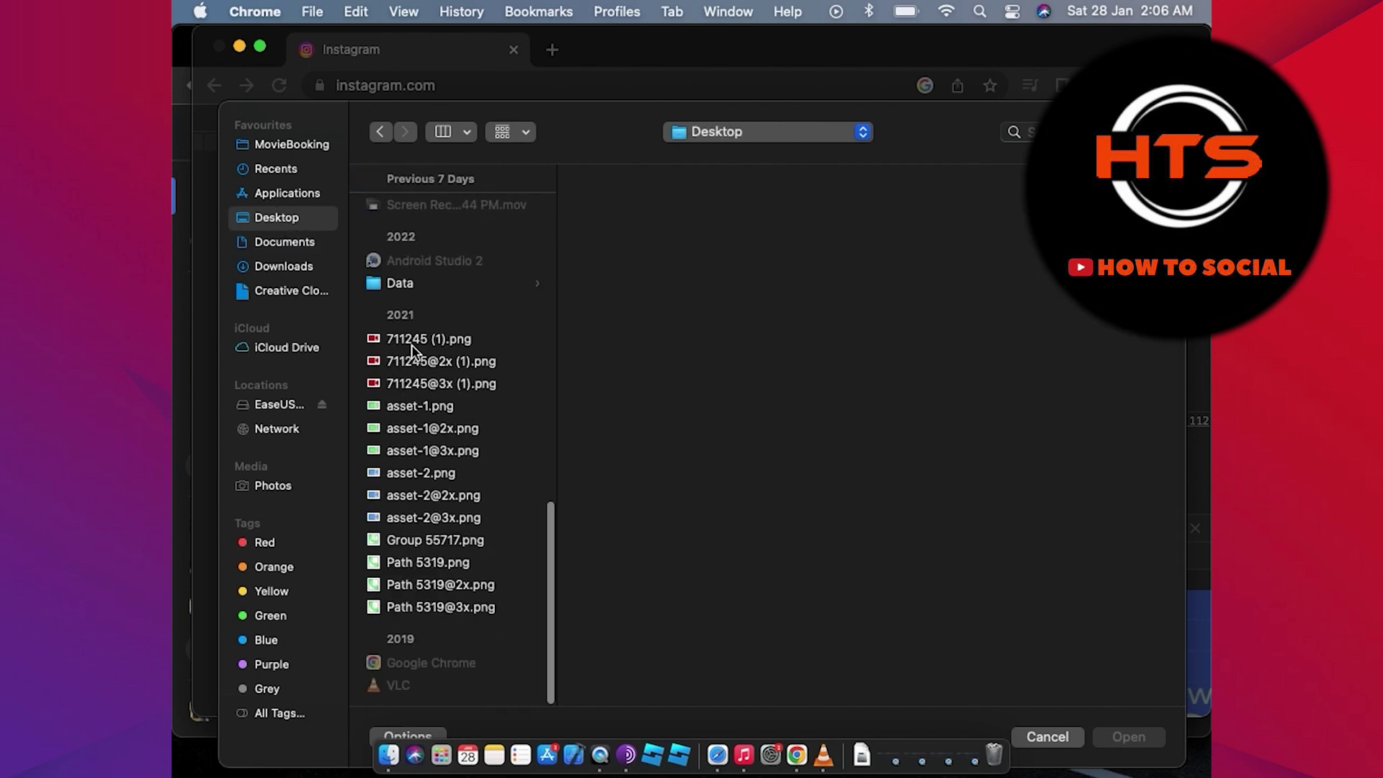
{"action": "left_click", "coordinate": [411, 603]}
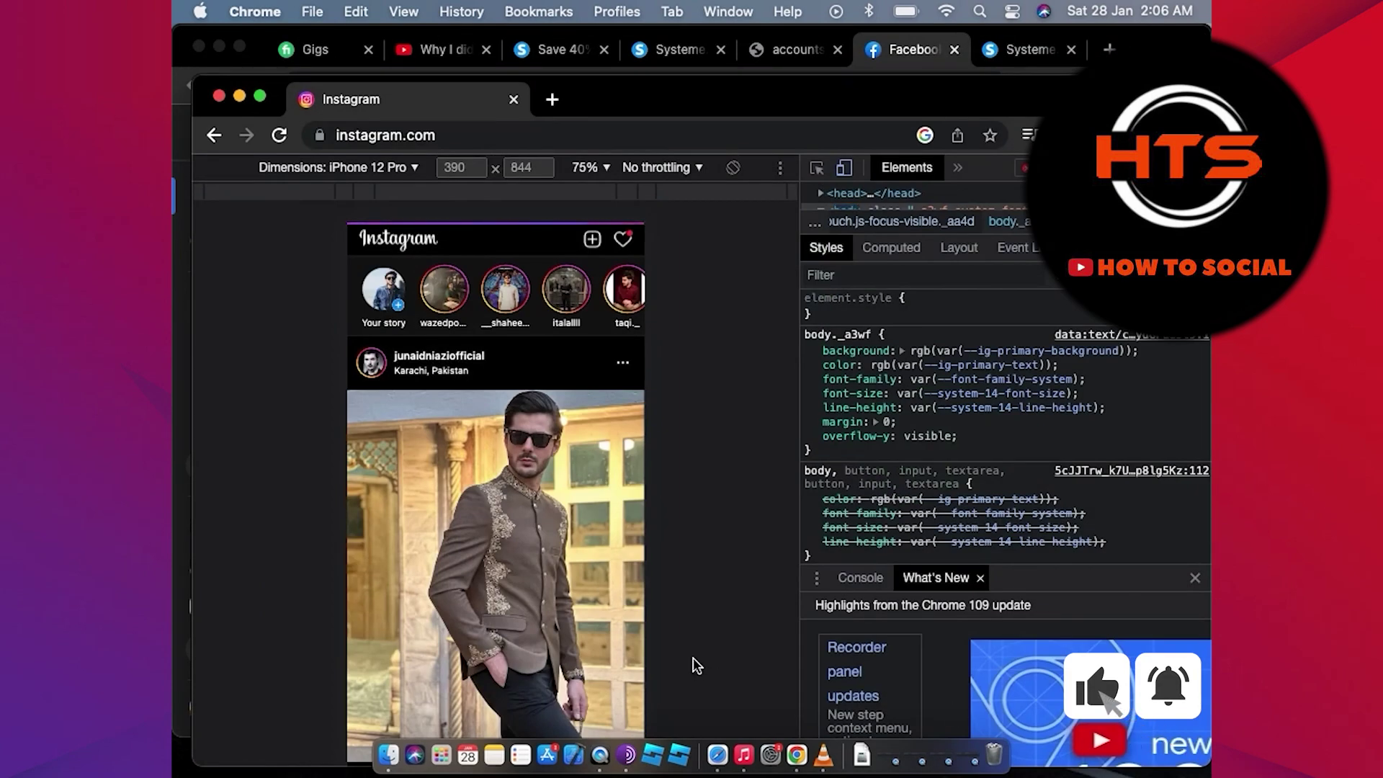
{"action": "left_click", "coordinate": [604, 170]}
{"action": "left_click", "coordinate": [608, 192]}
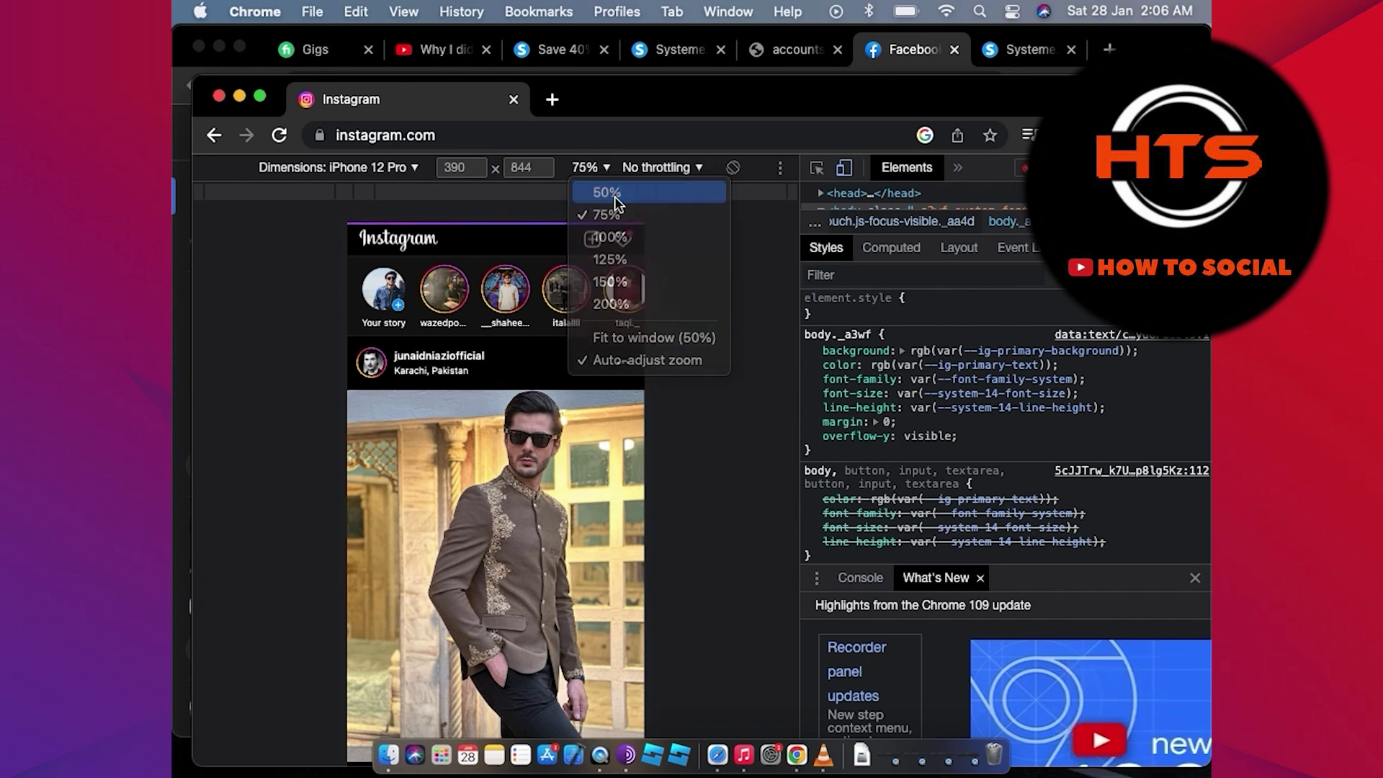
{"action": "left_click", "coordinate": [420, 267]}
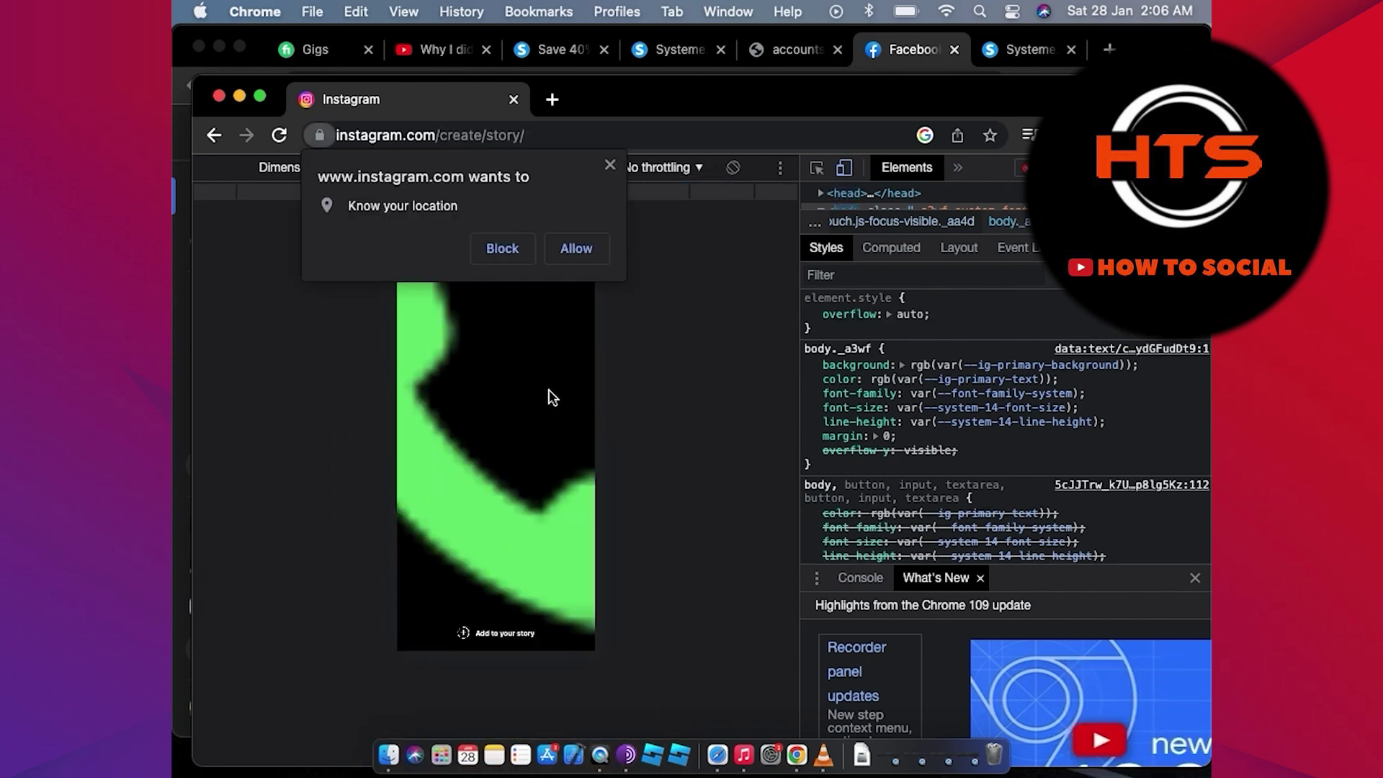
Step: Block location access and add the green phone-icon image to your story
{"action": "left_click", "coordinate": [609, 165]}
{"action": "left_click", "coordinate": [481, 628]}
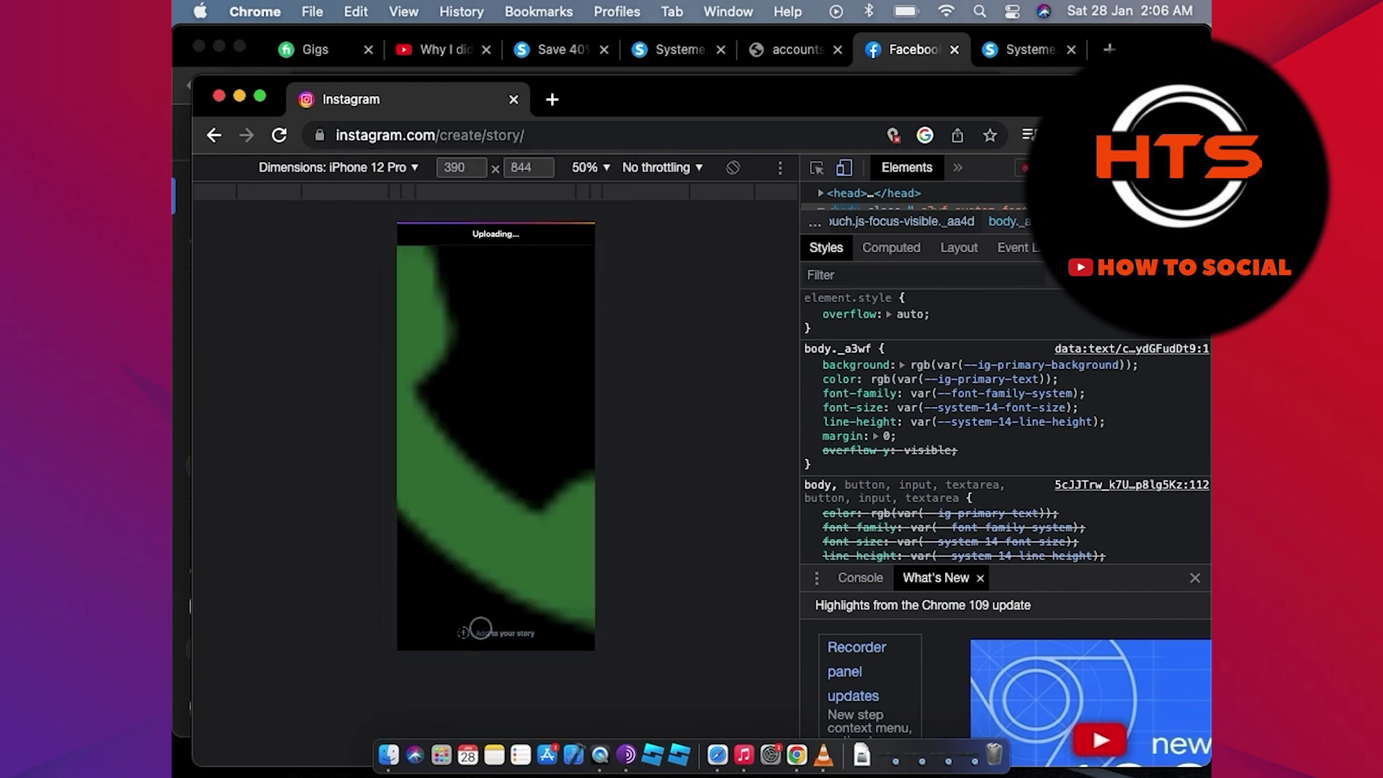